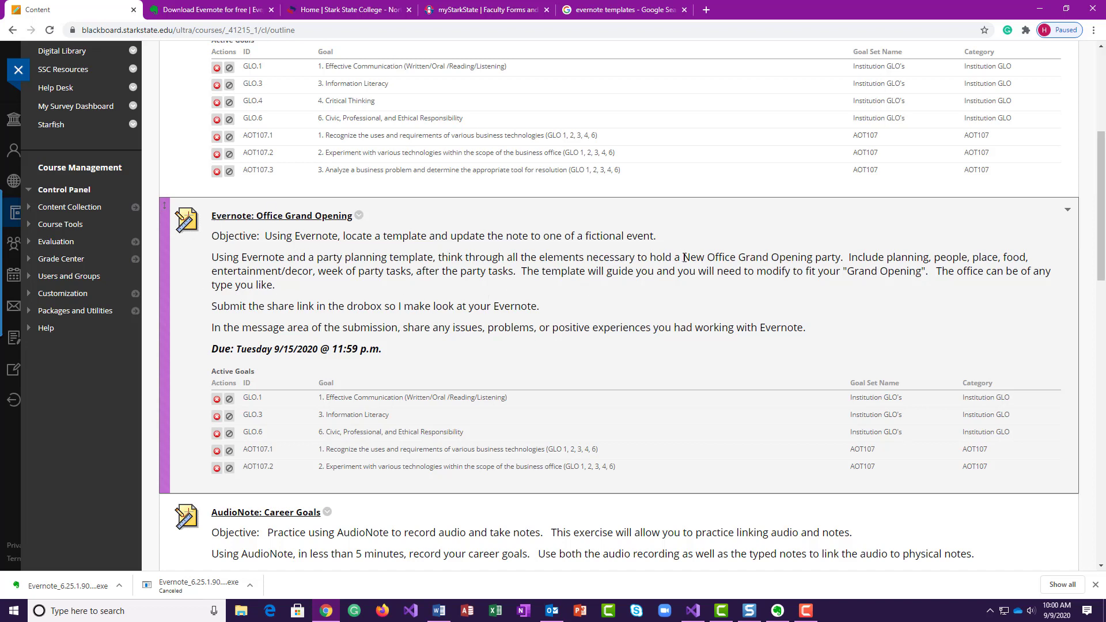
Highlight 'New Office Grand Opening' in the Blackboard assignment instructions.
drag(683, 258, 831, 257)
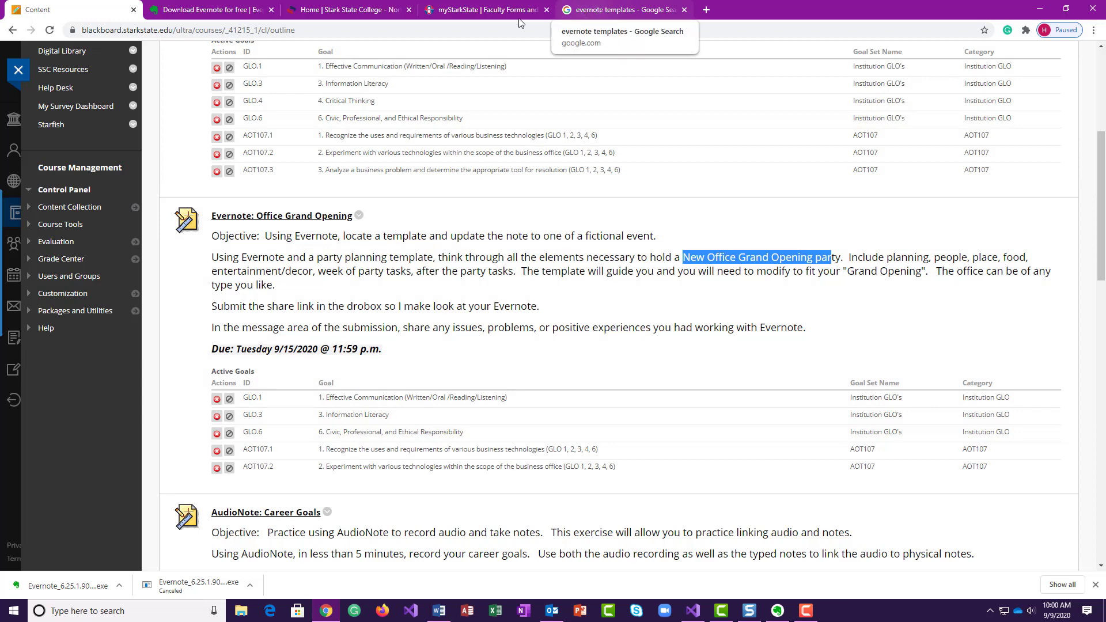
Visit the Evernote download tab, then switch to the Evernote desktop app on My Notebook.
click(195, 18)
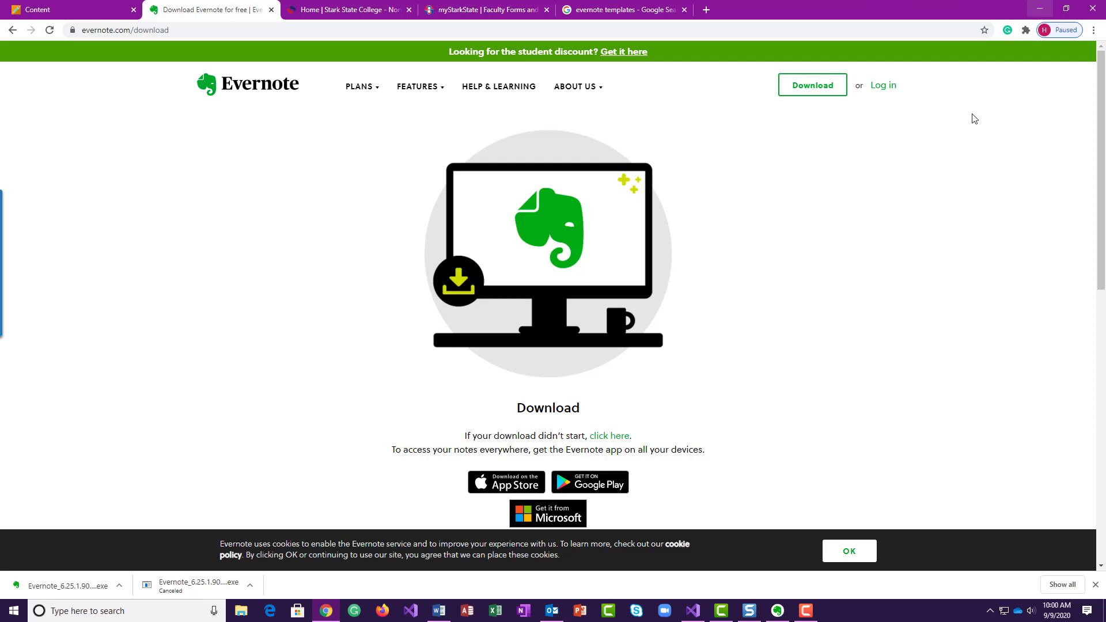
click(778, 610)
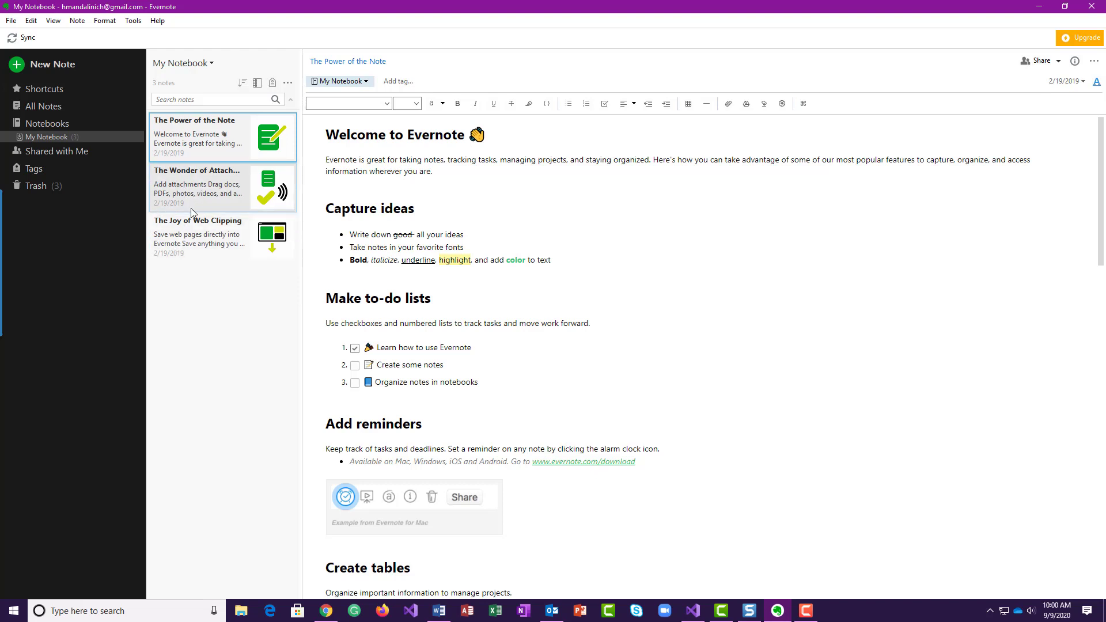
Read the first sample note and dismiss the incoming Outlook e-mail notification.
click(196, 225)
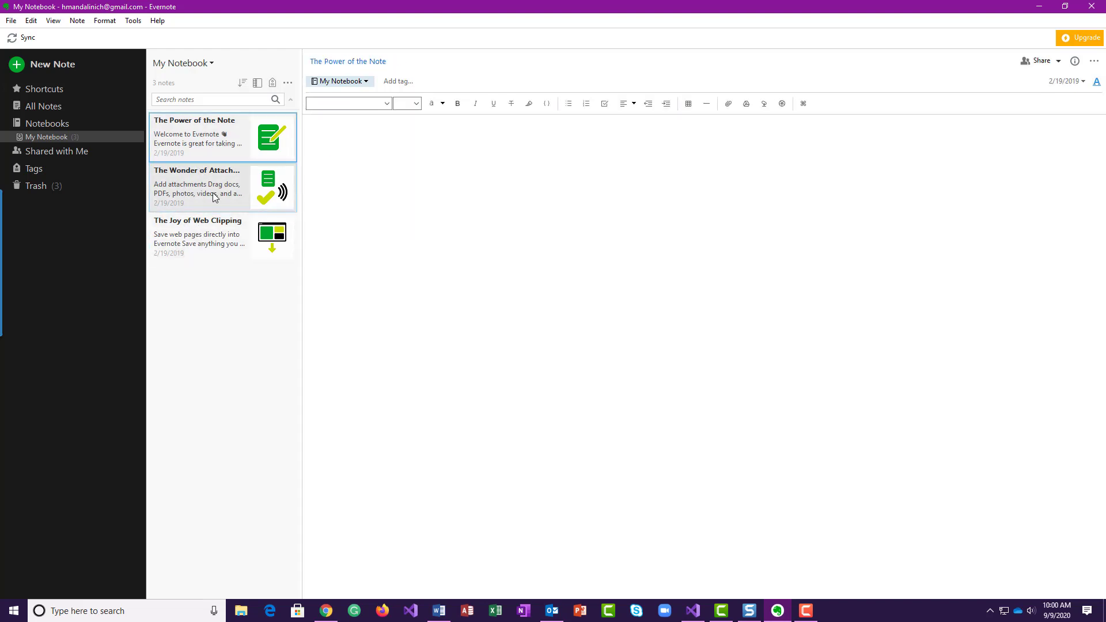
click(223, 227)
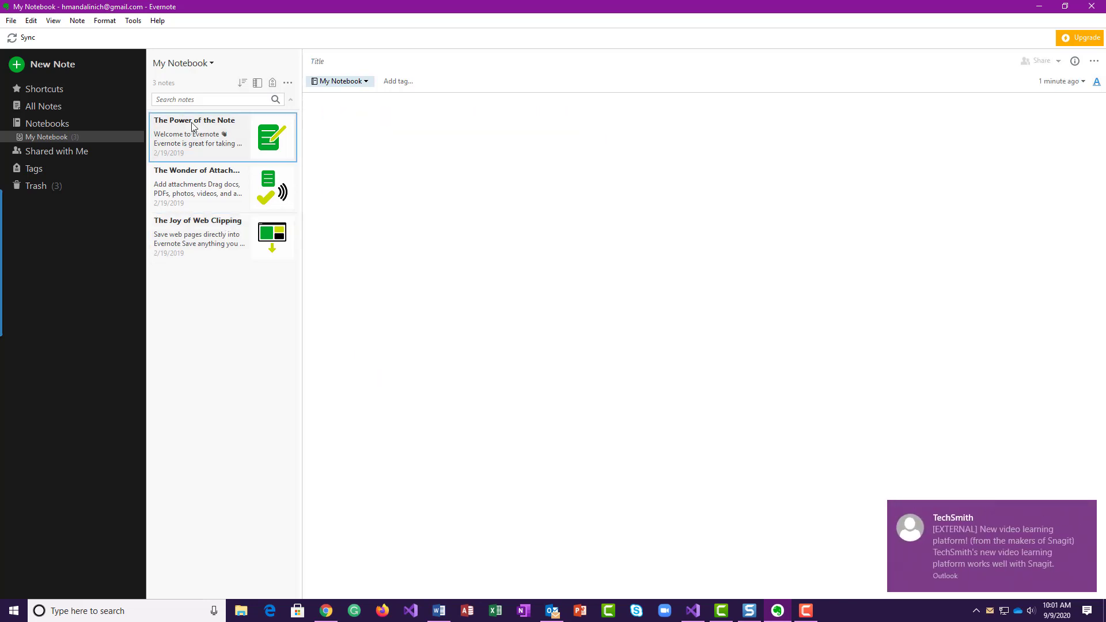
click(1080, 518)
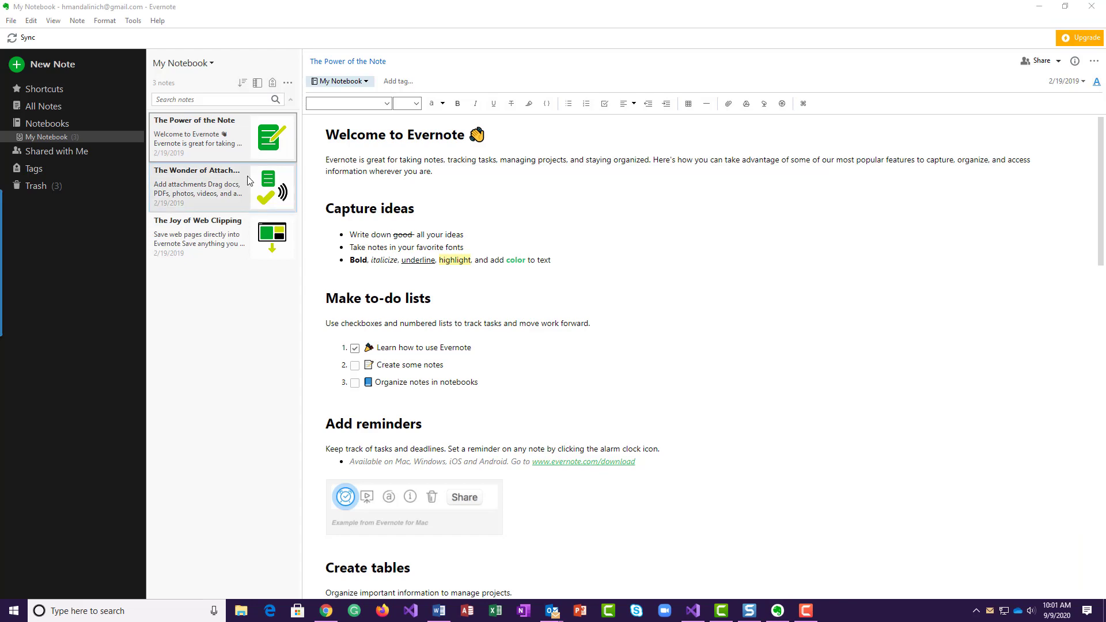
click(852, 68)
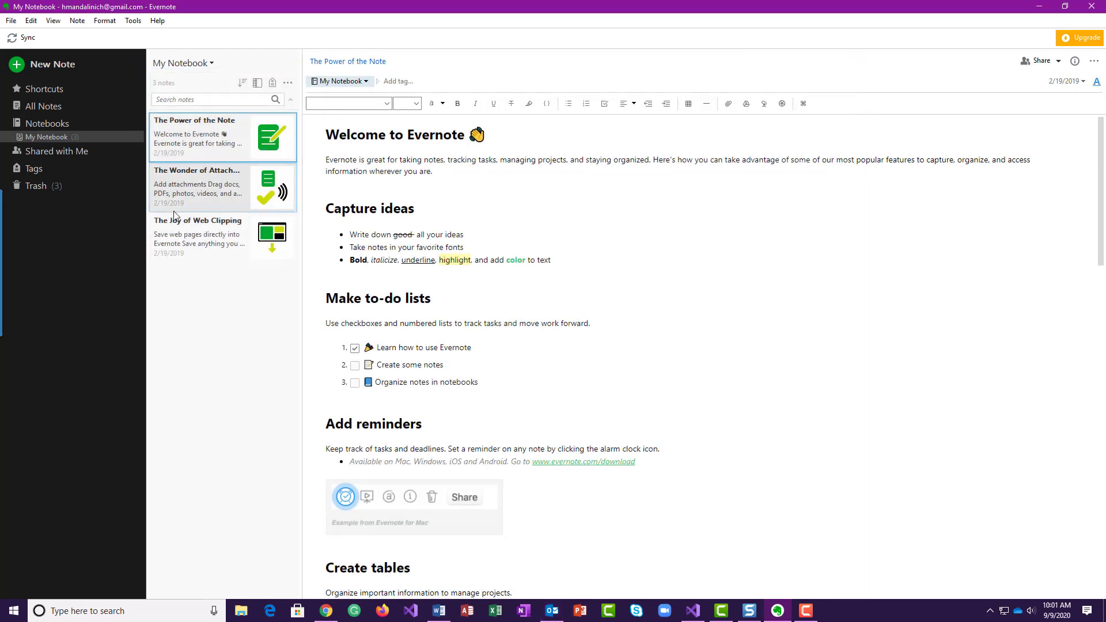
Scroll through The Wonder of Attachments note, then view The Joy of Web Clipping.
scroll(617, 522, down, 20)
scroll(617, 526, up, 20)
click(194, 192)
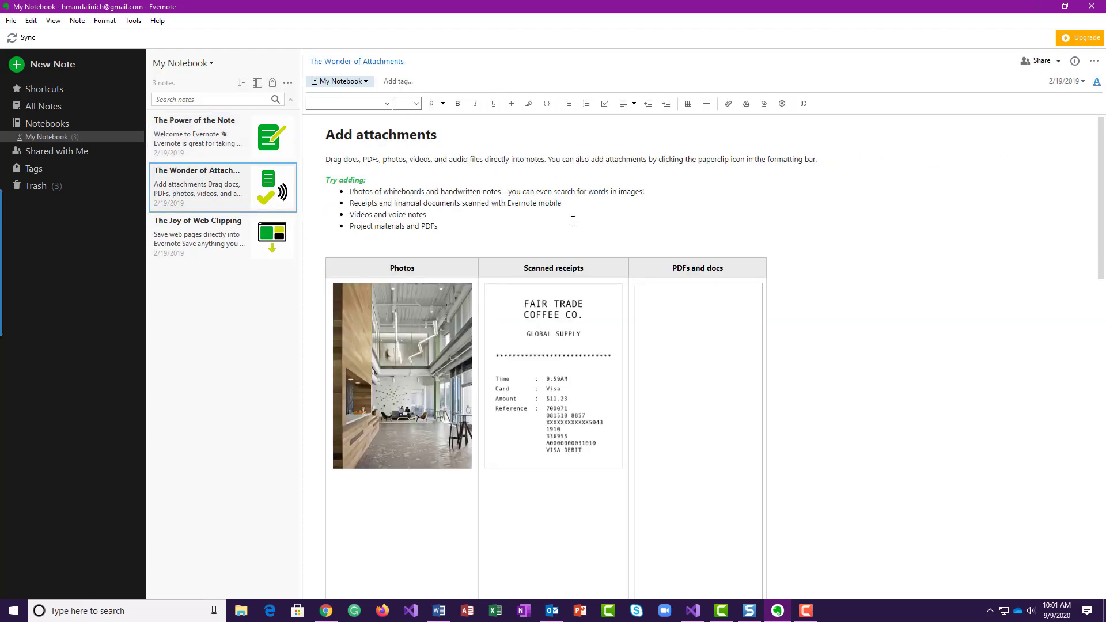
scroll(819, 308, down, 6)
scroll(824, 316, up, 5)
scroll(875, 378, down, 5)
scroll(877, 379, down, 5)
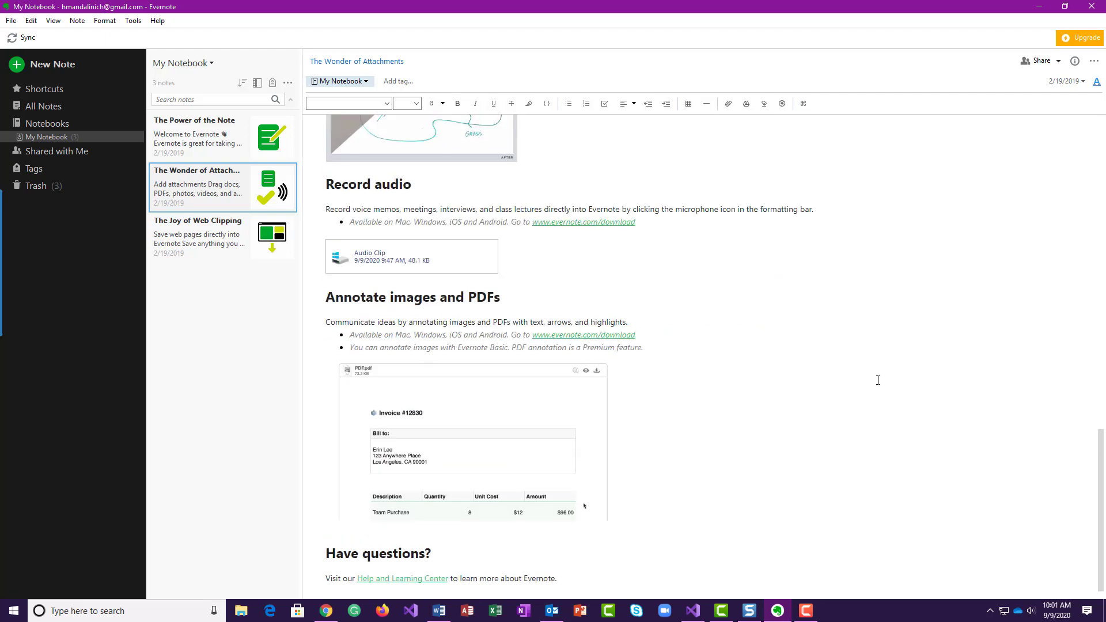
scroll(877, 381, up, 5)
scroll(878, 381, up, 5)
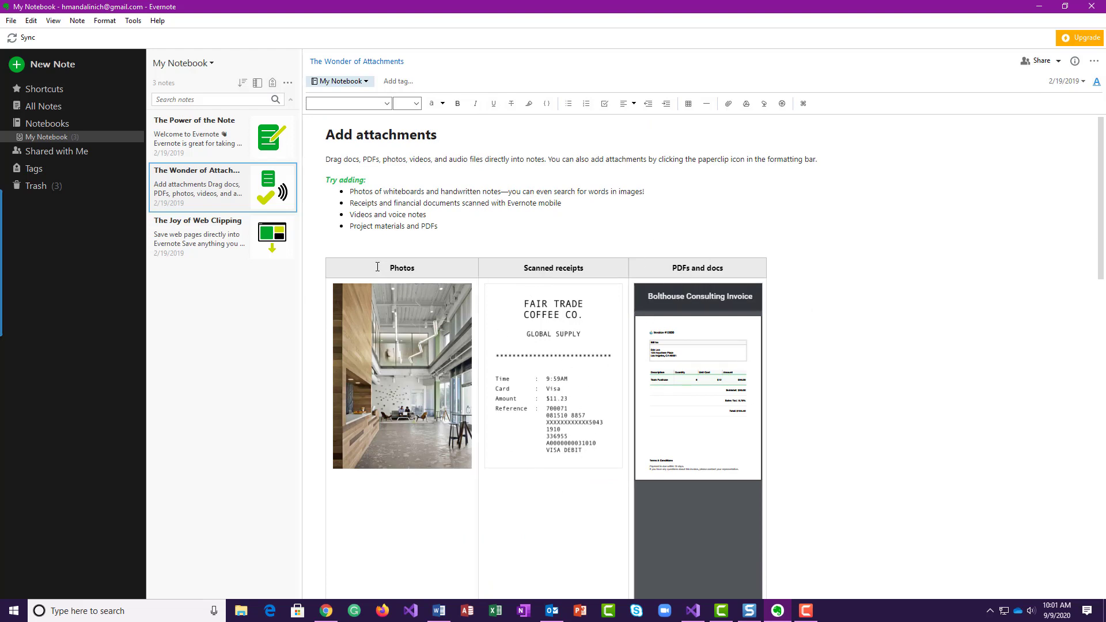
click(190, 236)
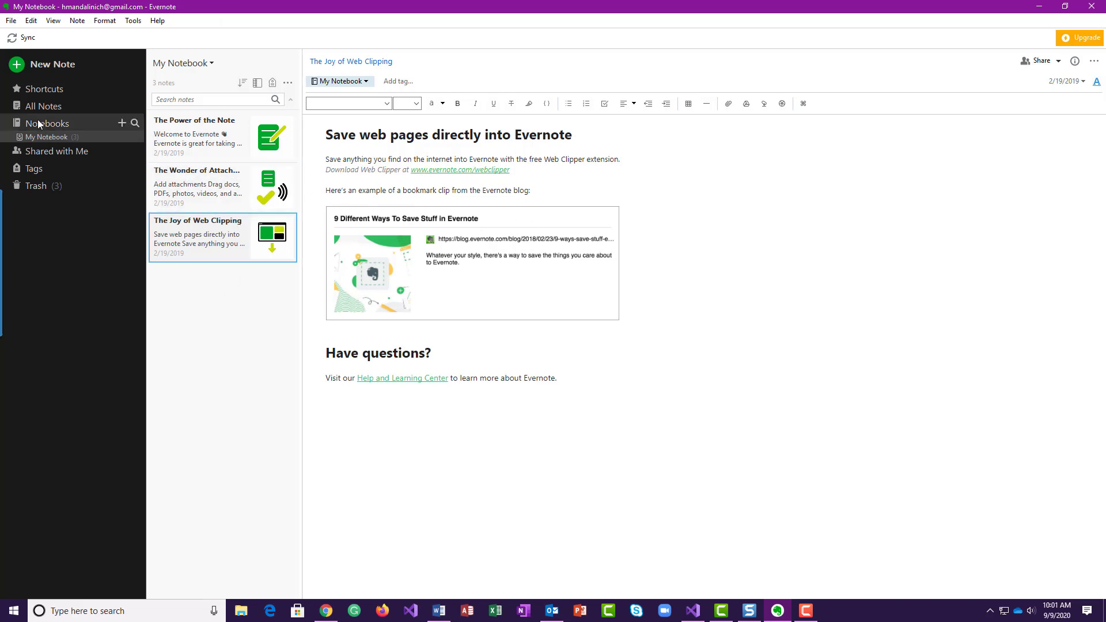
Create a new note from the Party Planning Checklist template, found by searching 'part'.
click(16, 67)
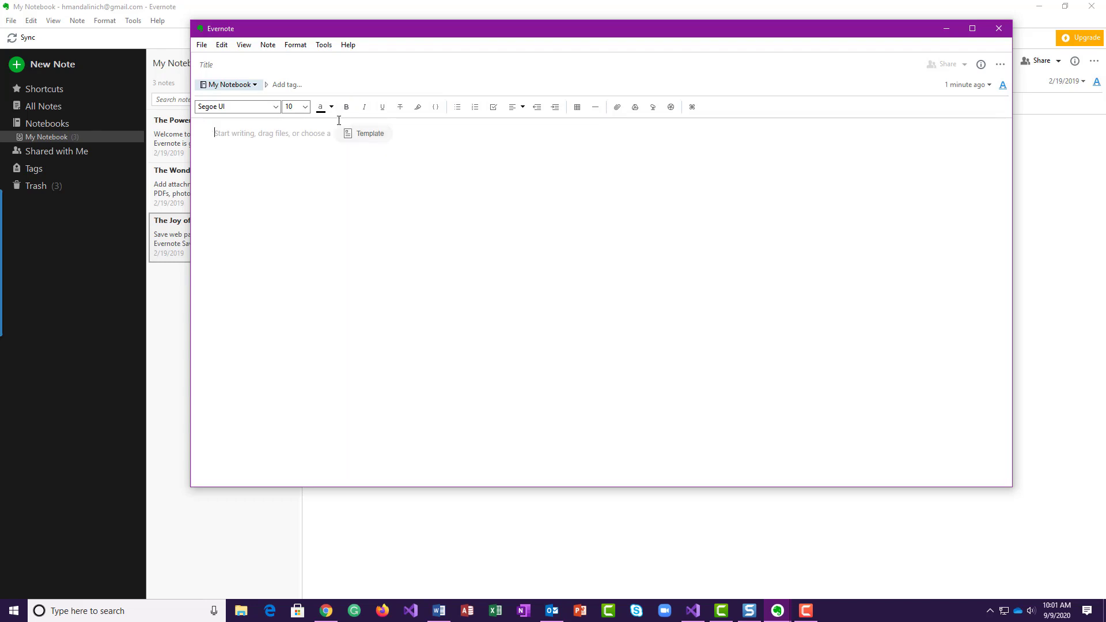
click(371, 137)
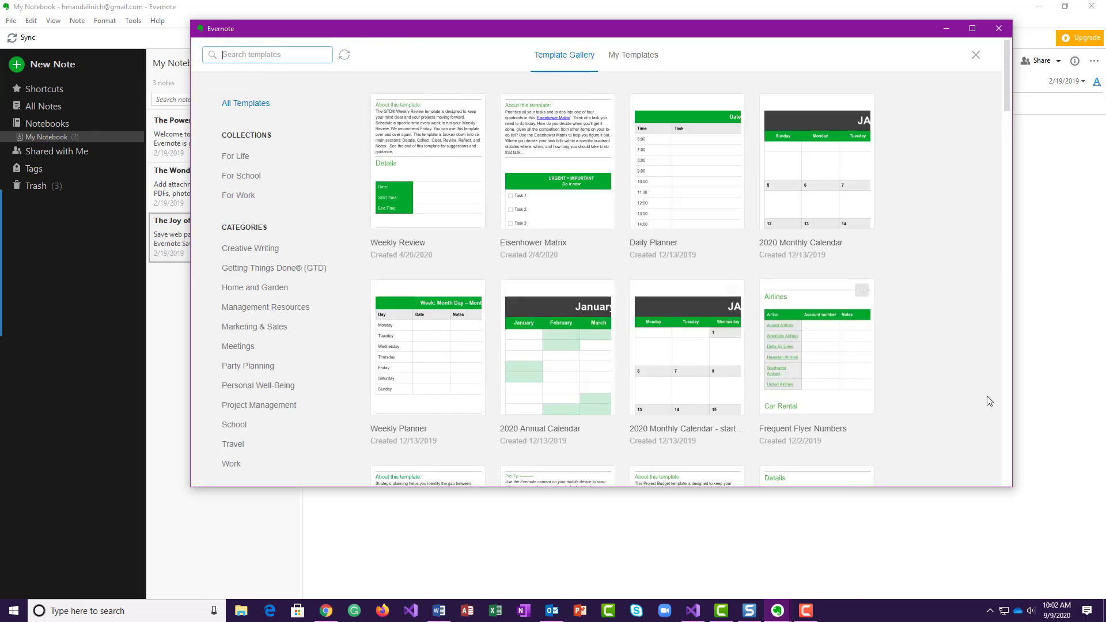
text(party)
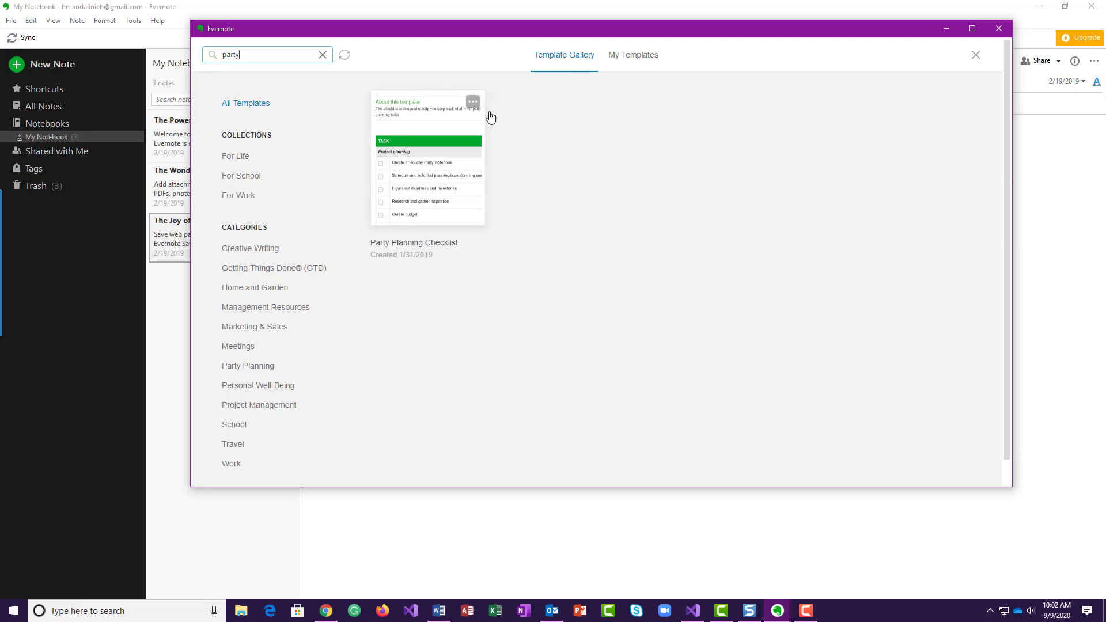
click(428, 209)
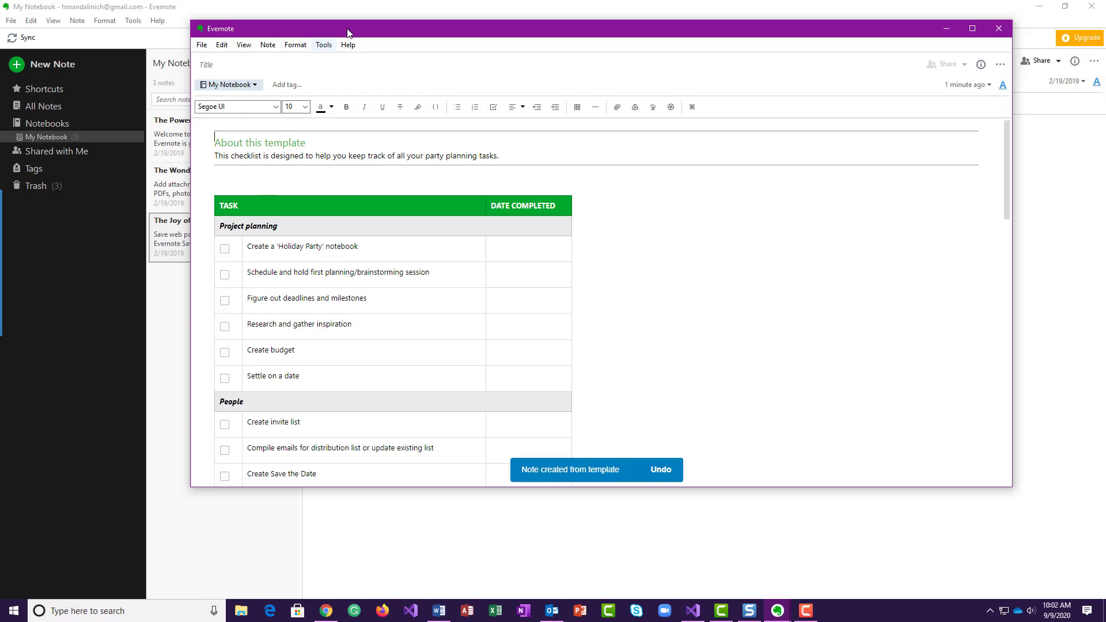
drag(317, 34, 280, 42)
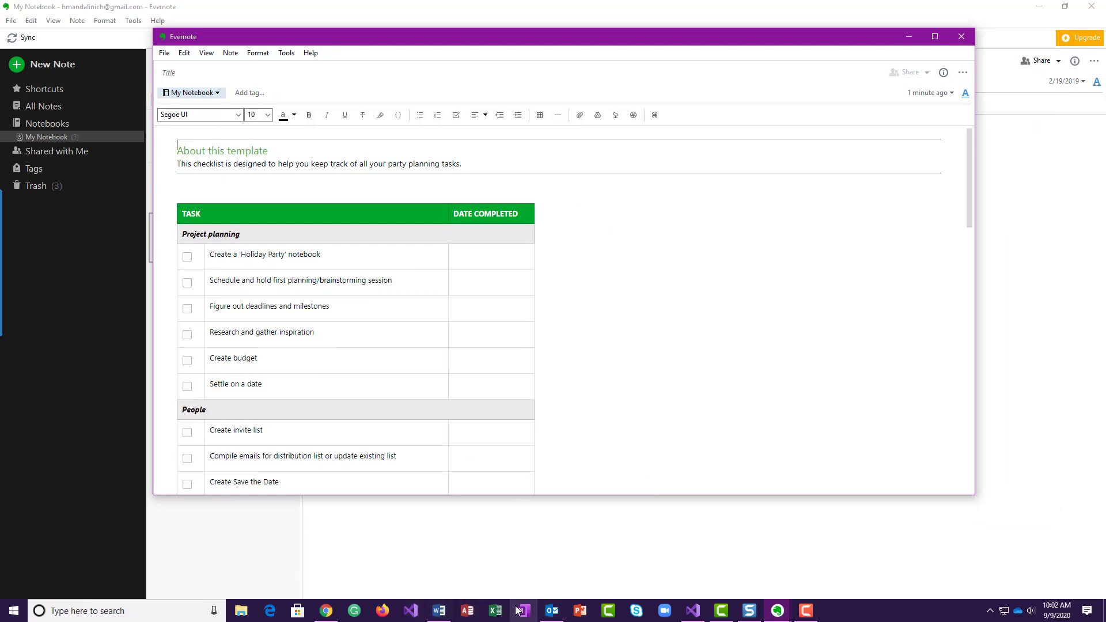
Recheck the Blackboard assignment and the Evernote templates search in Chrome, then minimize the browser.
click(330, 613)
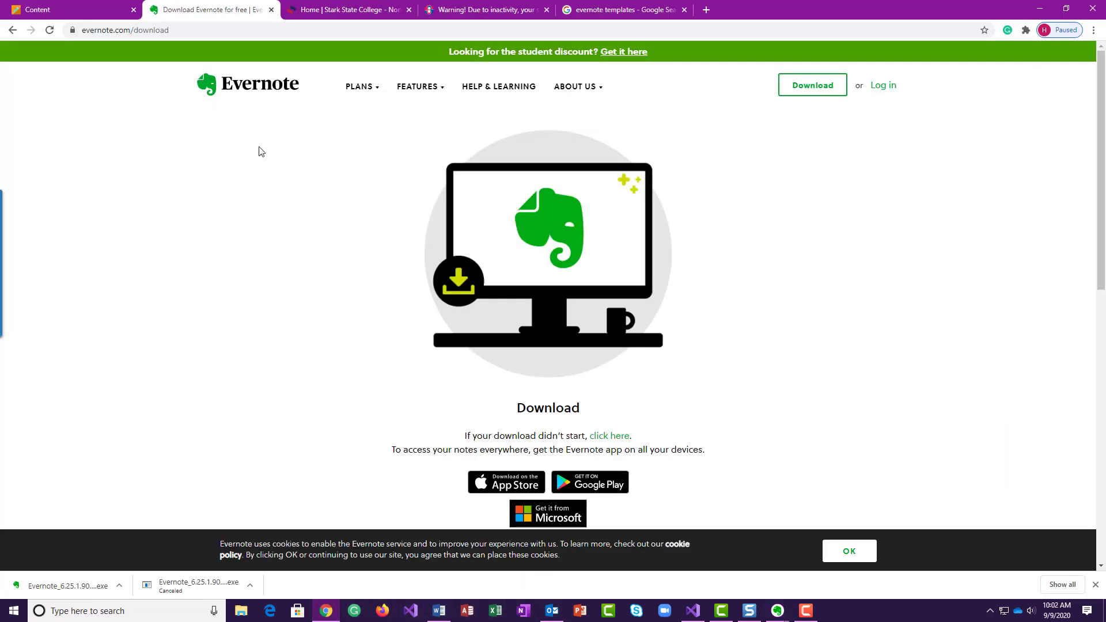
click(69, 10)
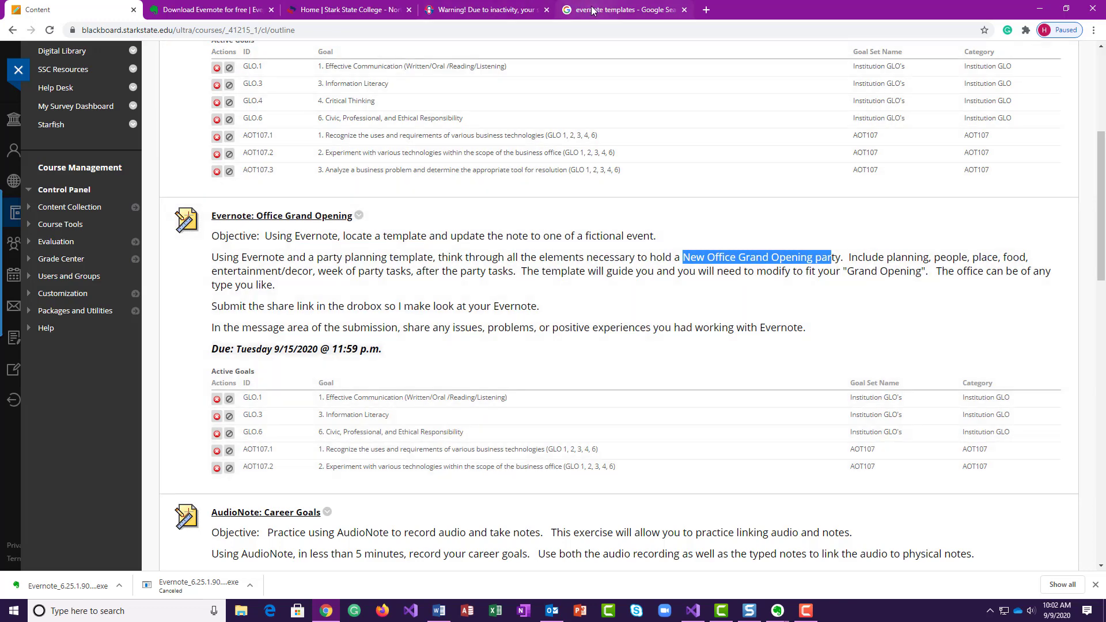
click(592, 13)
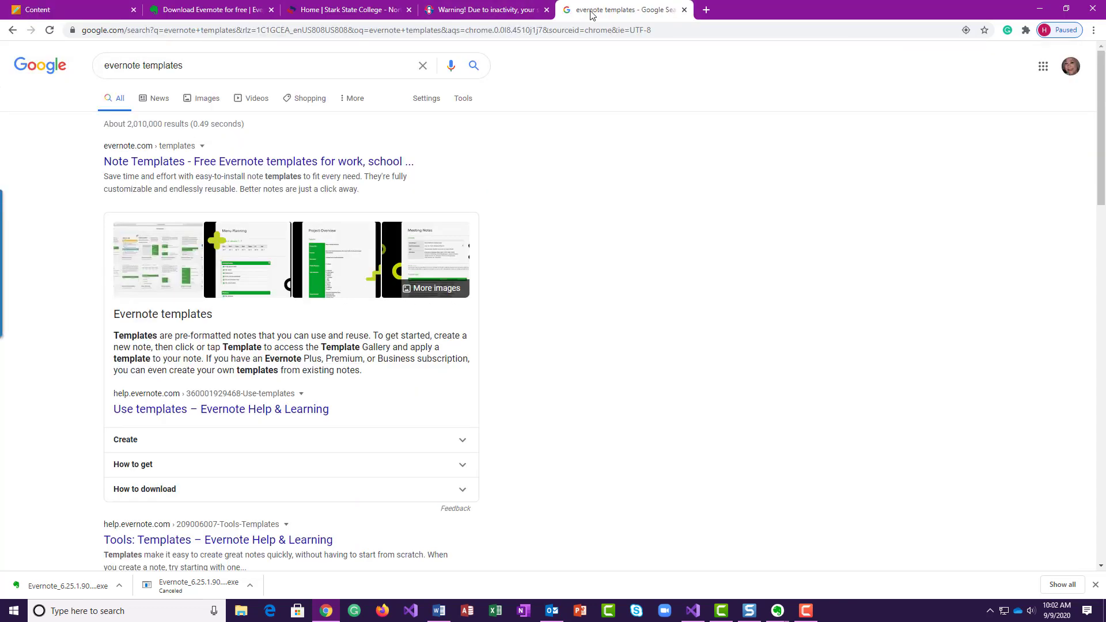
click(1041, 7)
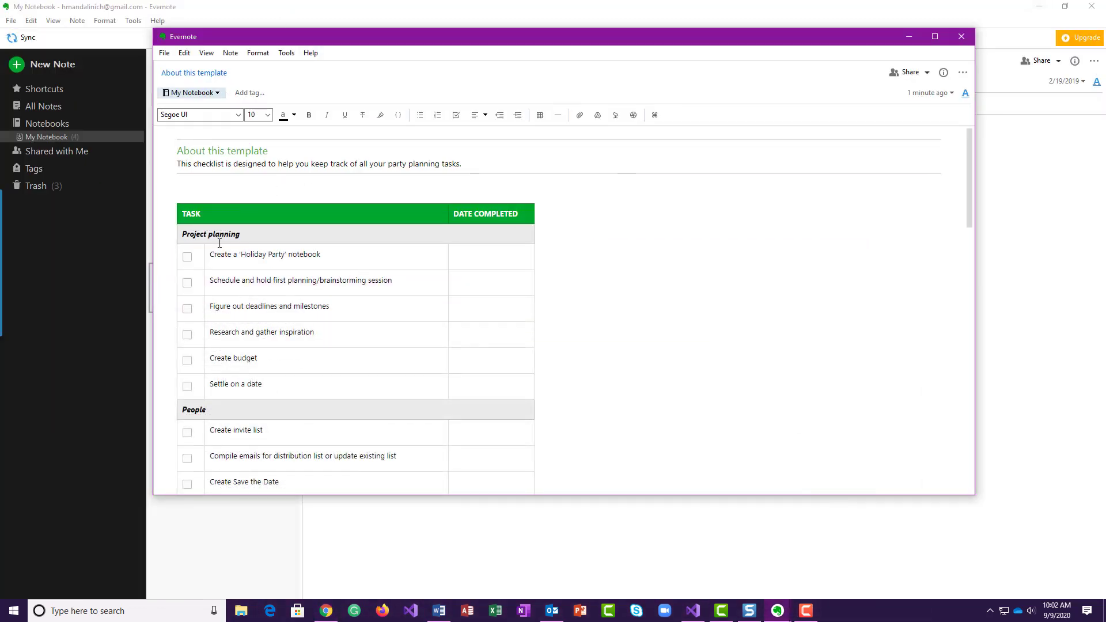
Change 'Holiday Party' in the first task to 'Office Grand Opening'.
click(243, 253)
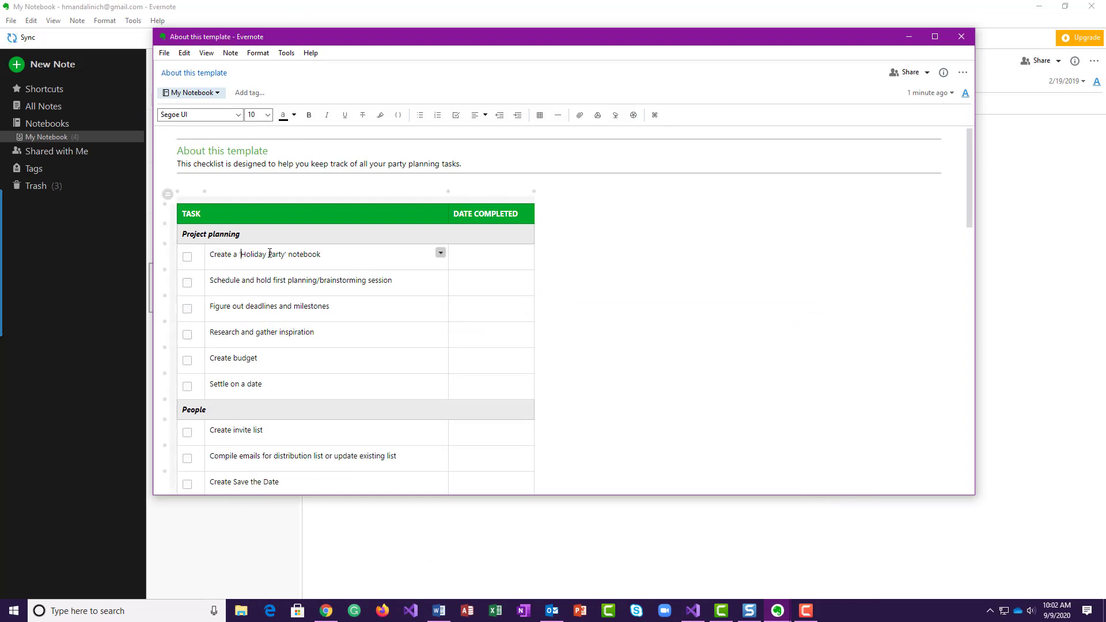
drag(240, 254, 283, 254)
key(BackSpace)
text(Office Grand Opening)
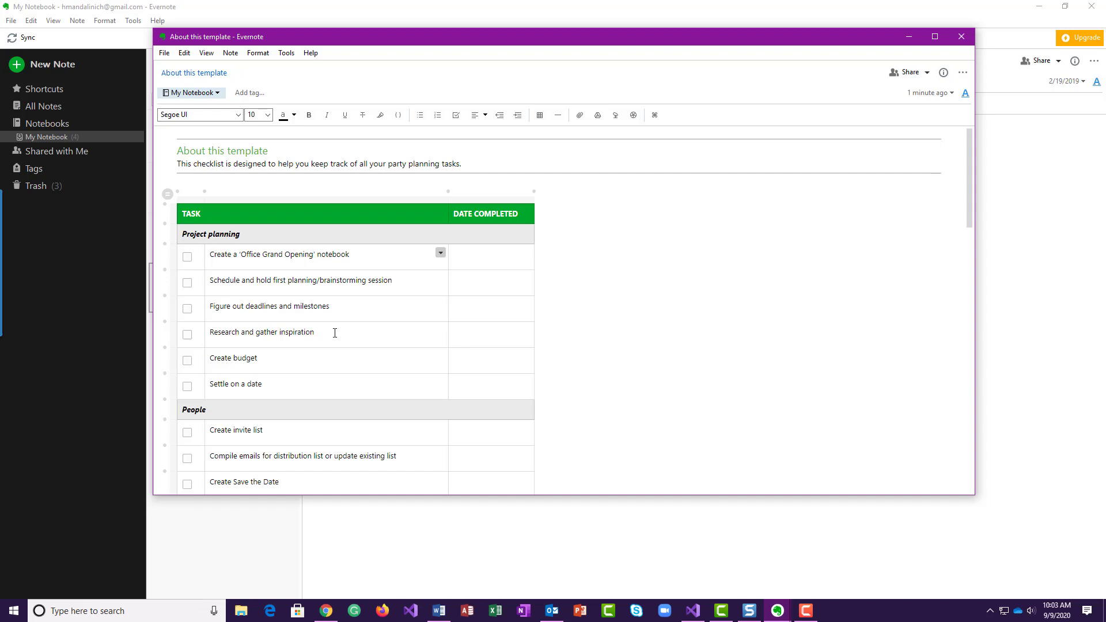
Scroll through every checklist section and back up, briefly opening the notebook list.
scroll(335, 333, down, 4)
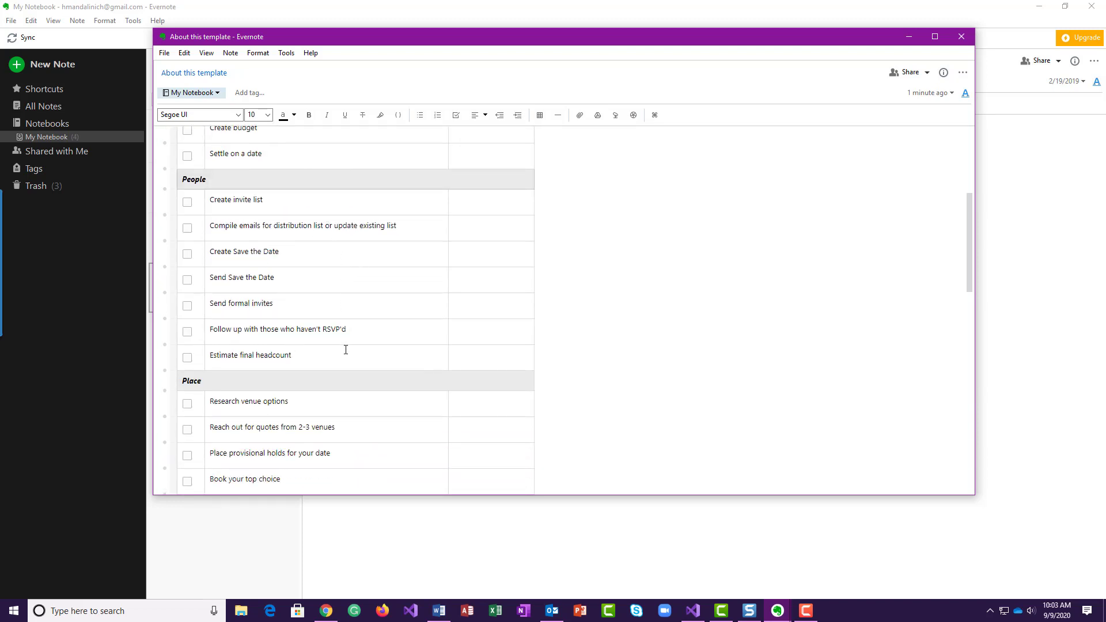
scroll(345, 345, down, 4)
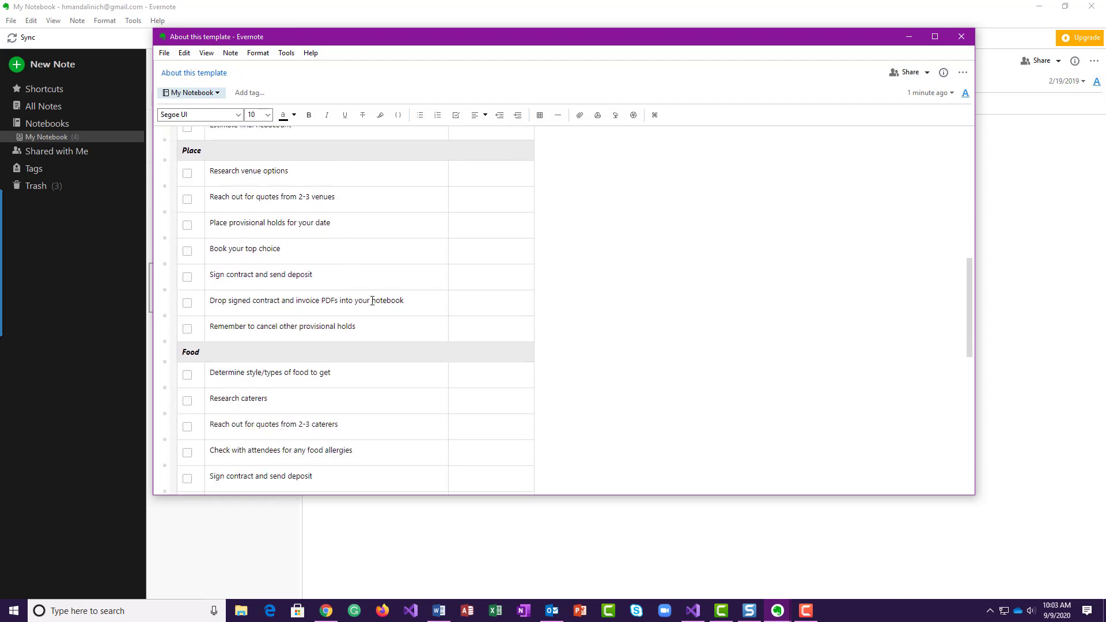
scroll(395, 408, down, 4)
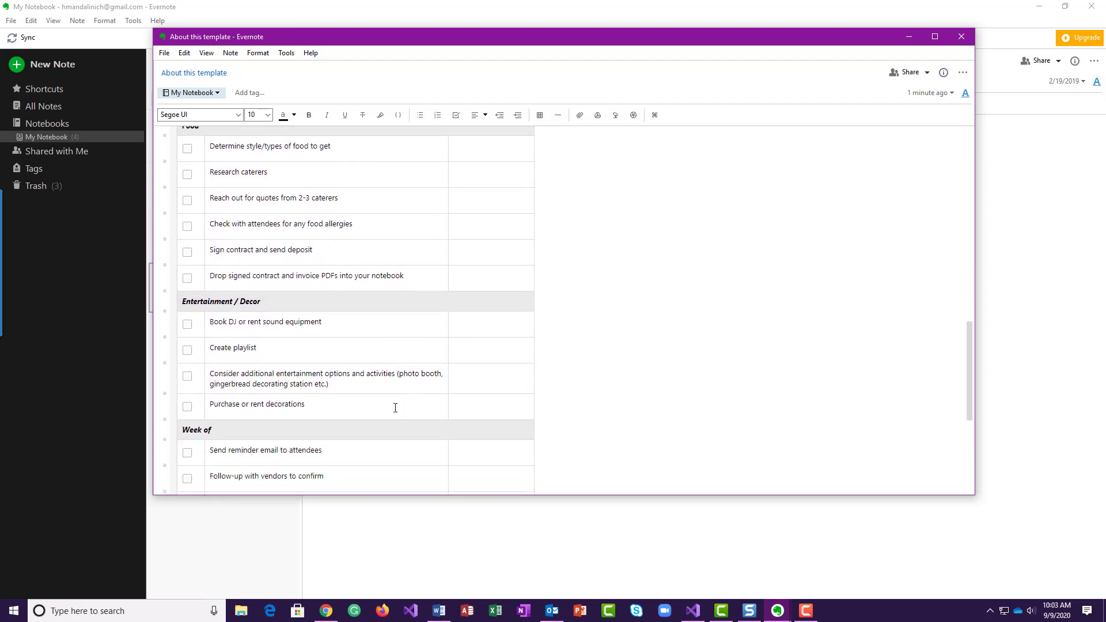
scroll(395, 408, down, 4)
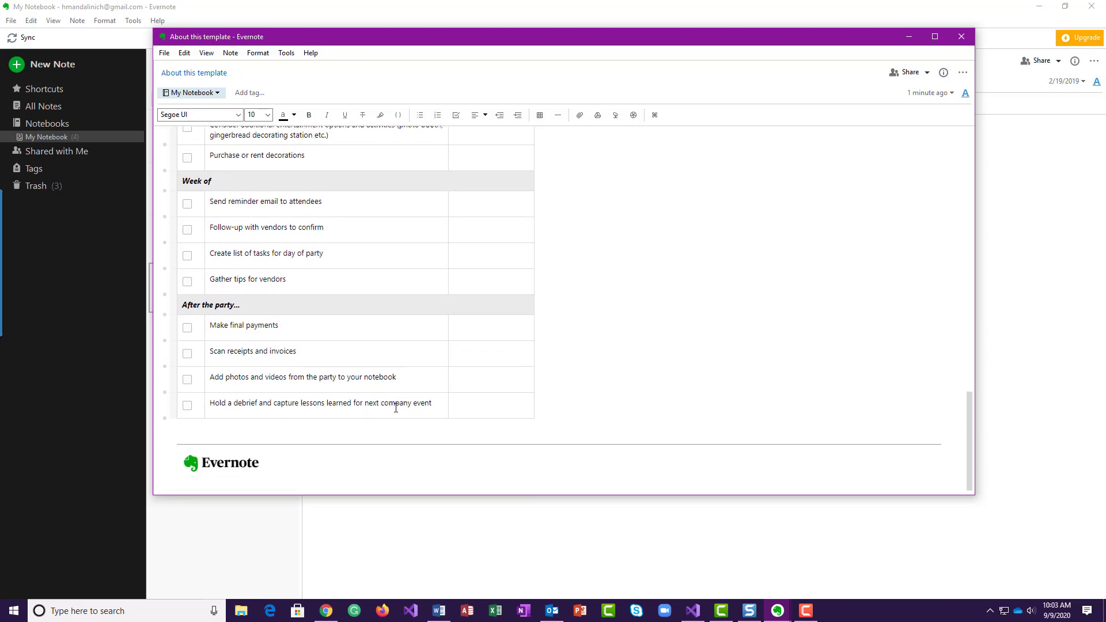
scroll(395, 408, up, 20)
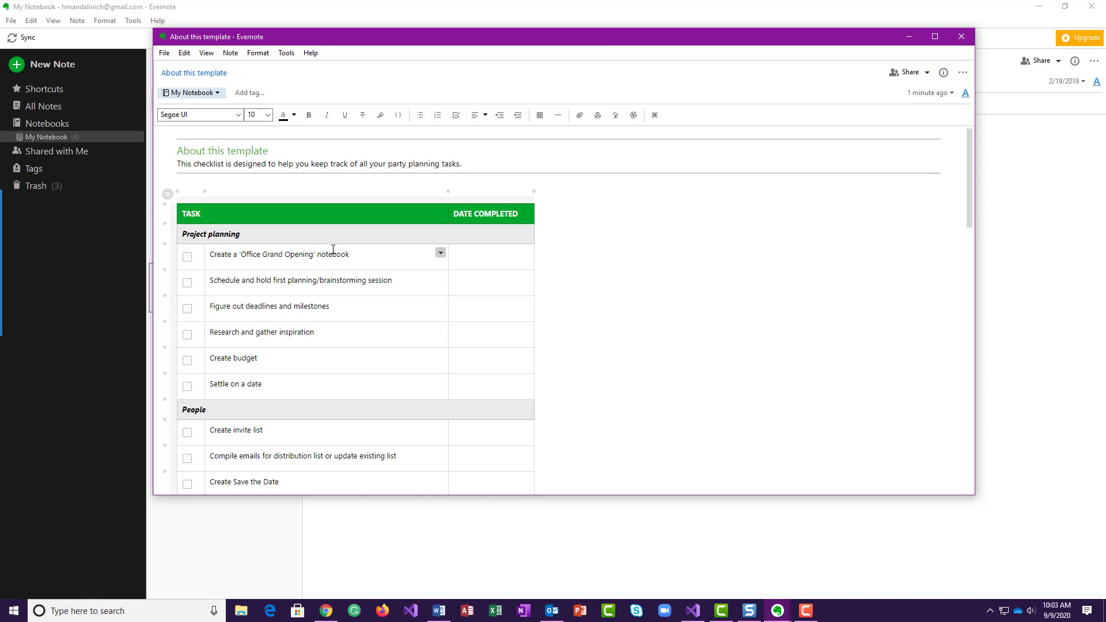
click(217, 93)
click(219, 93)
Copy the checklist note's share URL from the Share menu, twice.
click(925, 73)
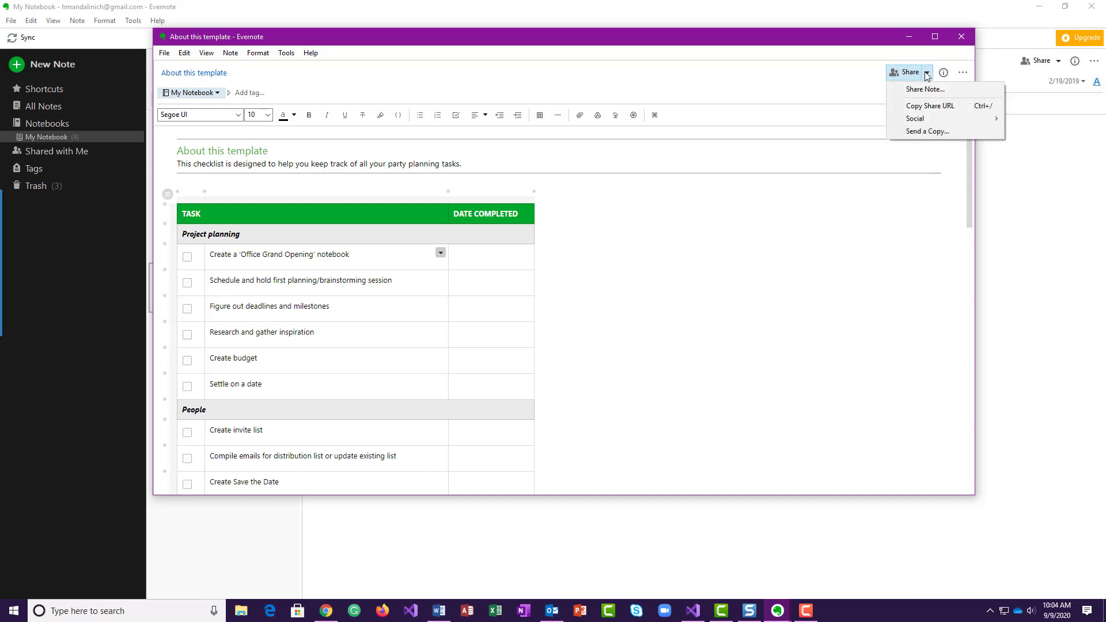
click(933, 107)
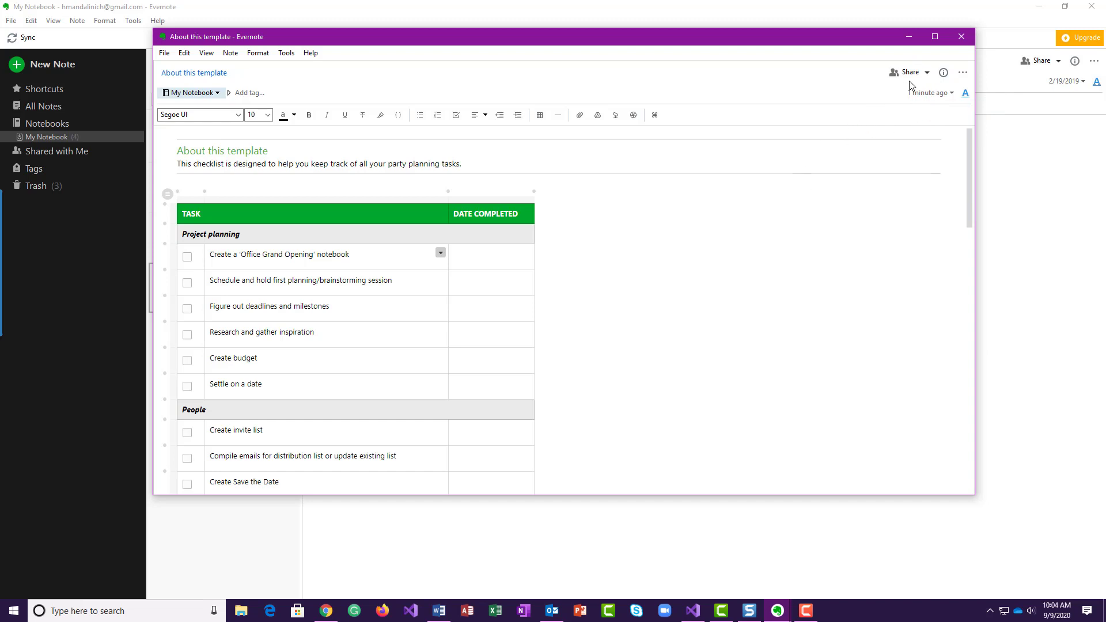
click(925, 73)
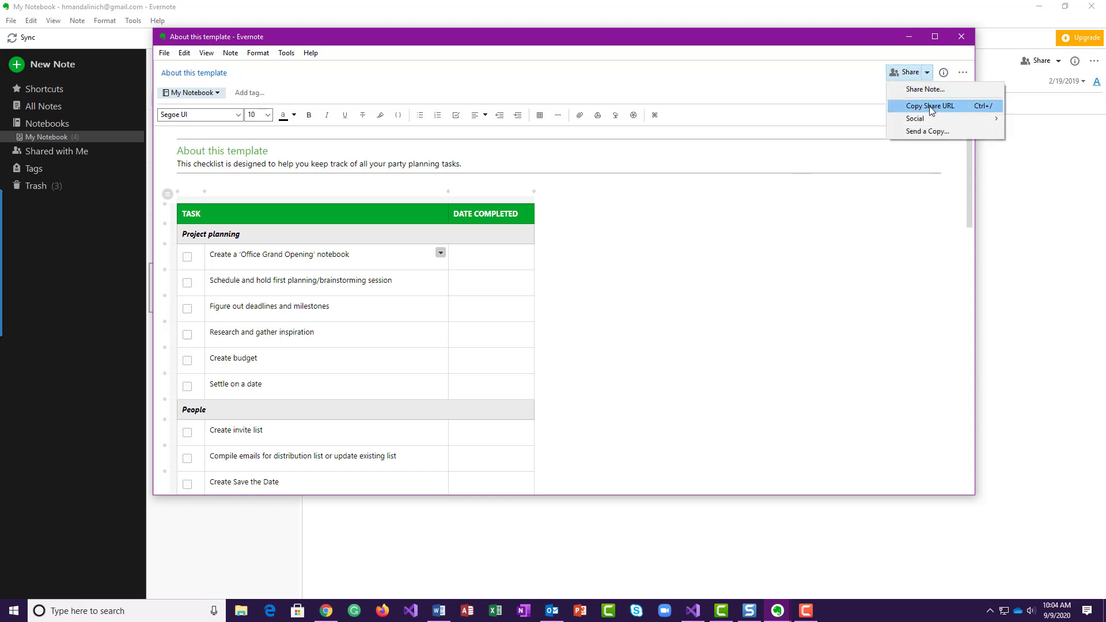
click(929, 107)
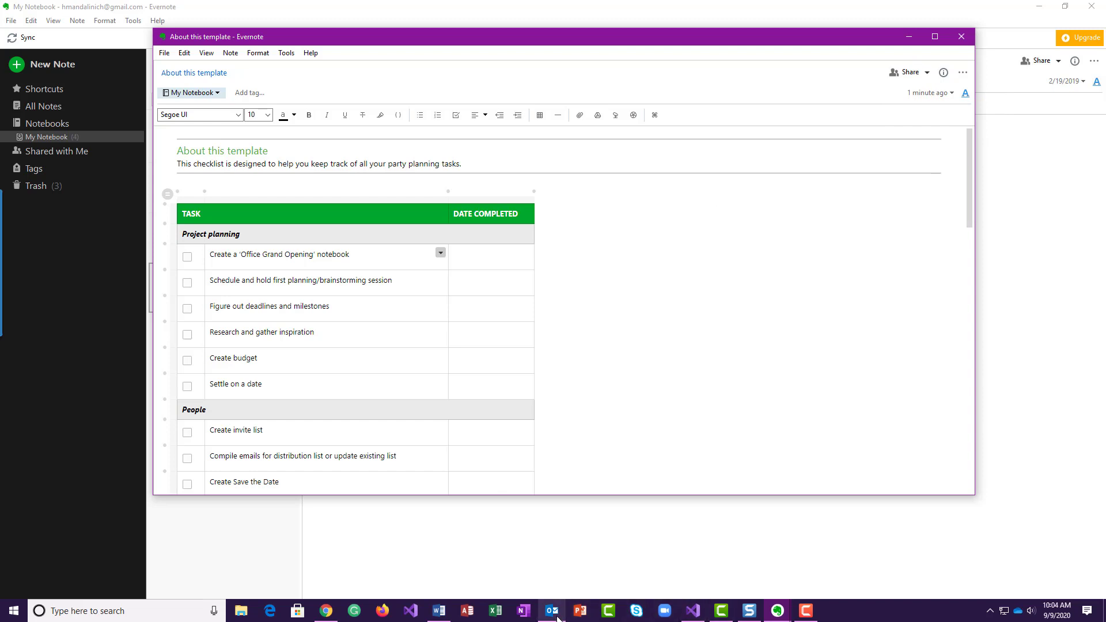
Paste the share link into a new blank Word document, then minimize both Word windows.
click(438, 610)
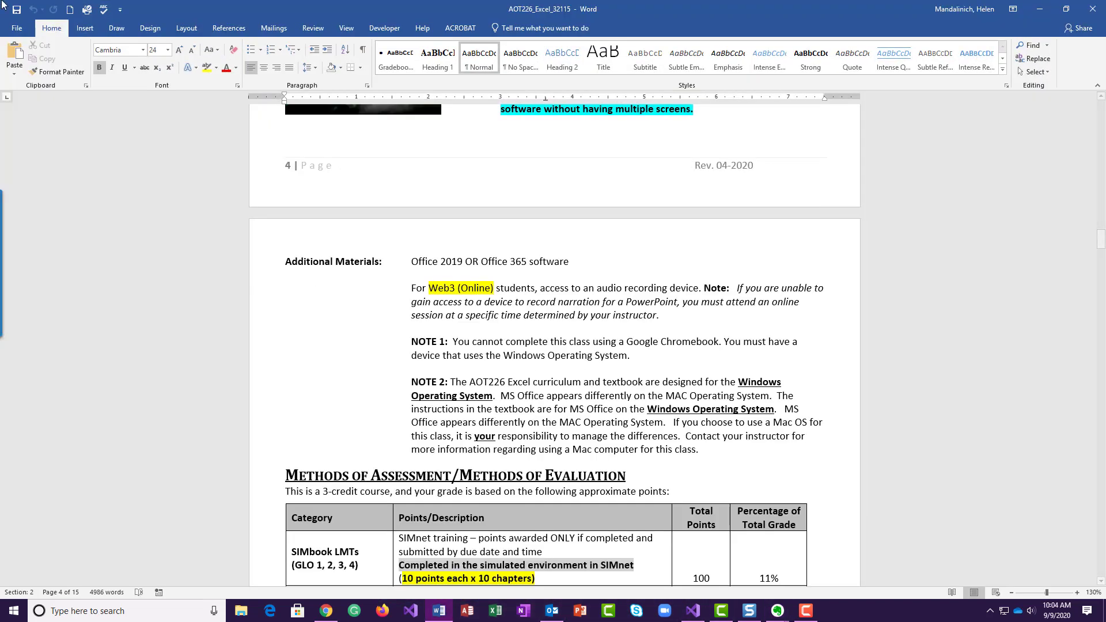
click(17, 28)
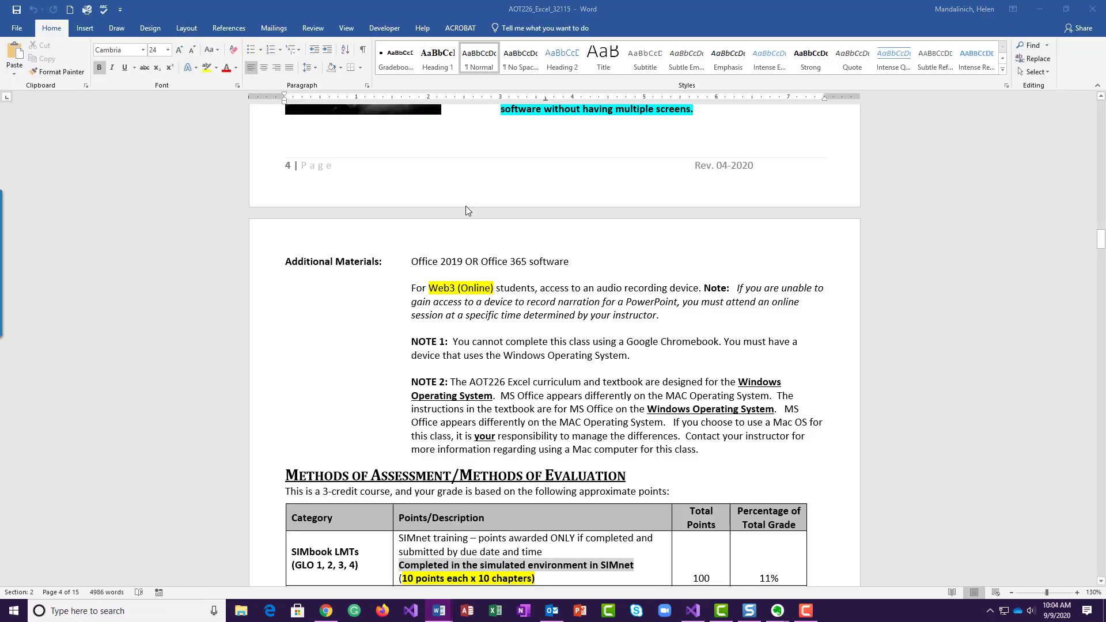
key(ctrl+v)
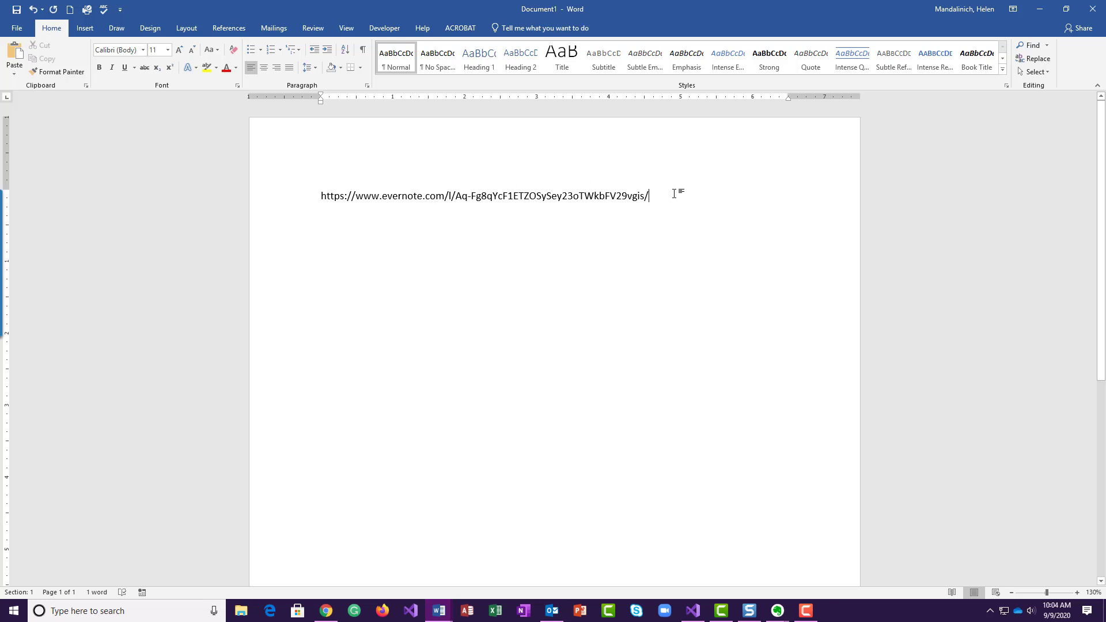
click(1039, 12)
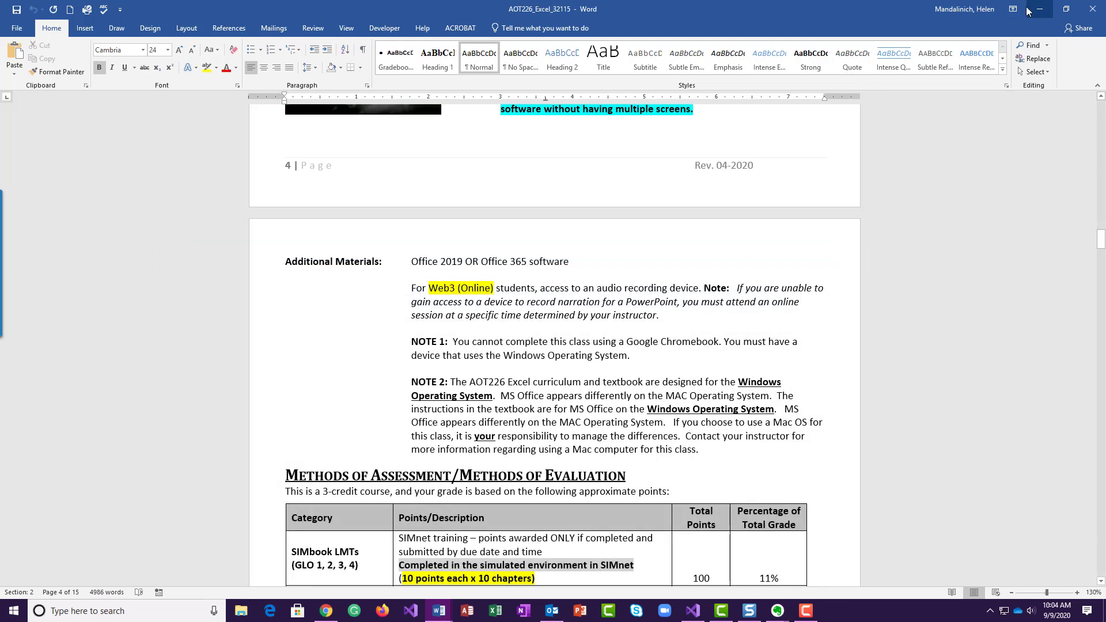
click(1040, 9)
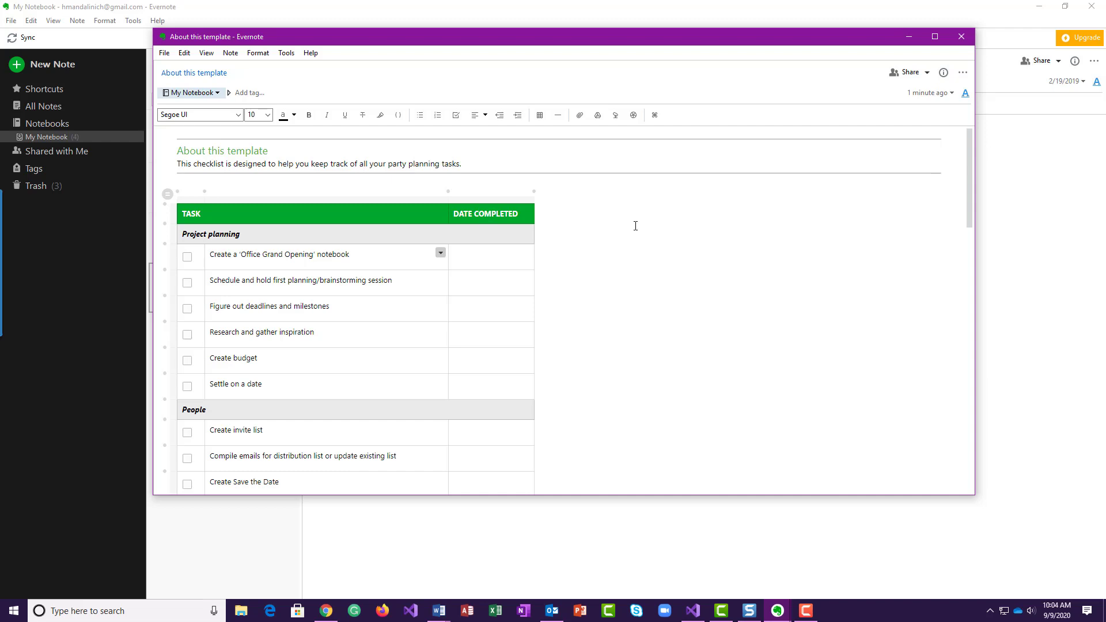
Scroll down through the checklist note and back up to review it.
scroll(577, 303, down, 10)
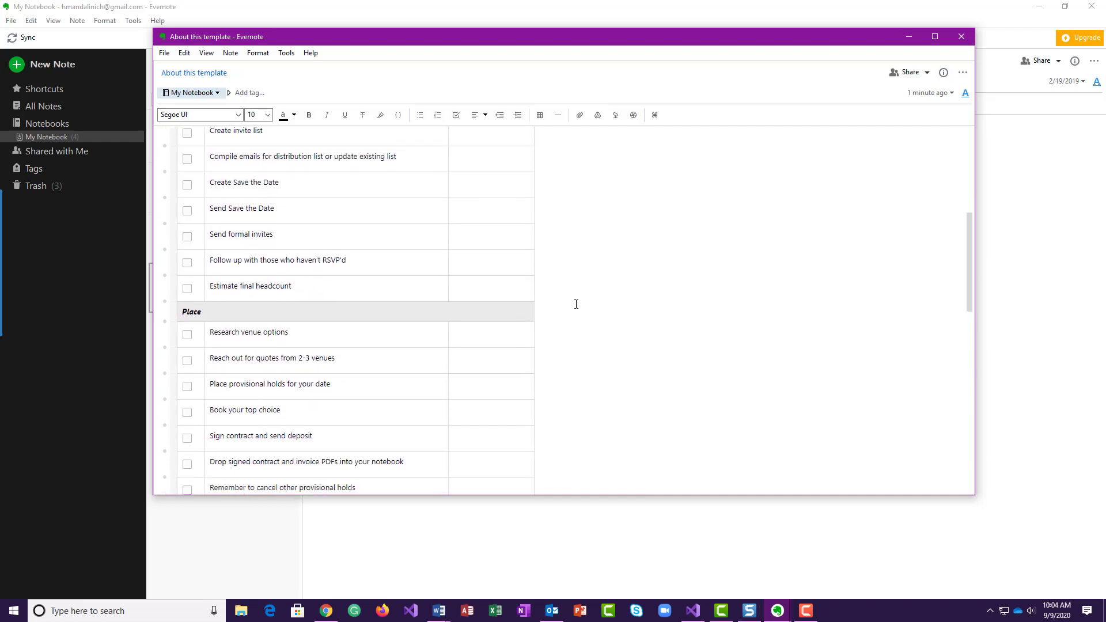
scroll(574, 304, down, 6)
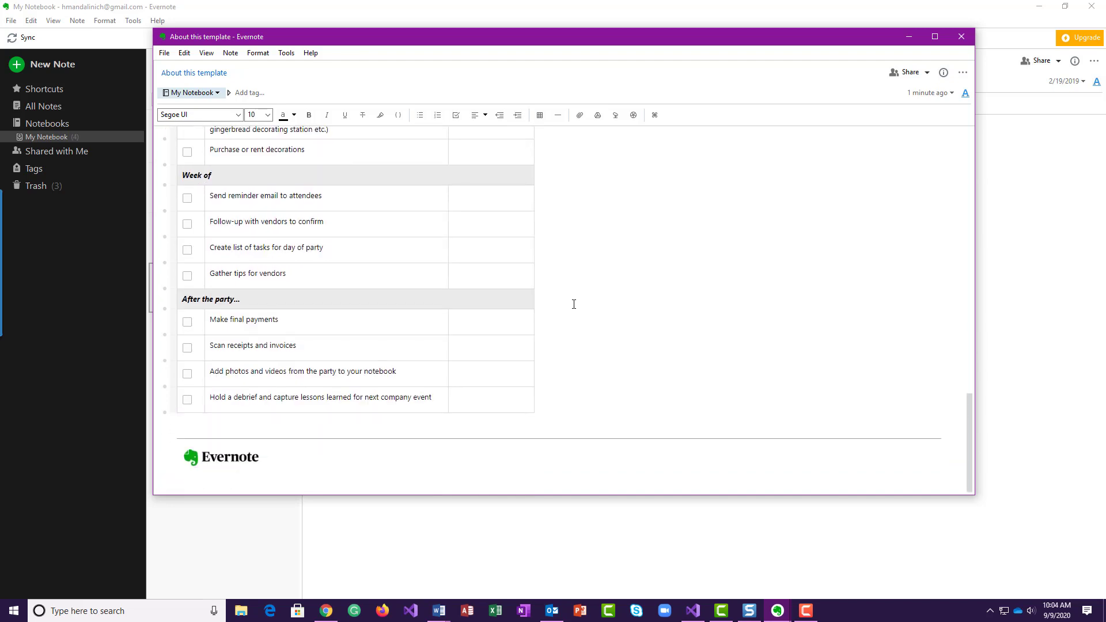
scroll(573, 304, up, 15)
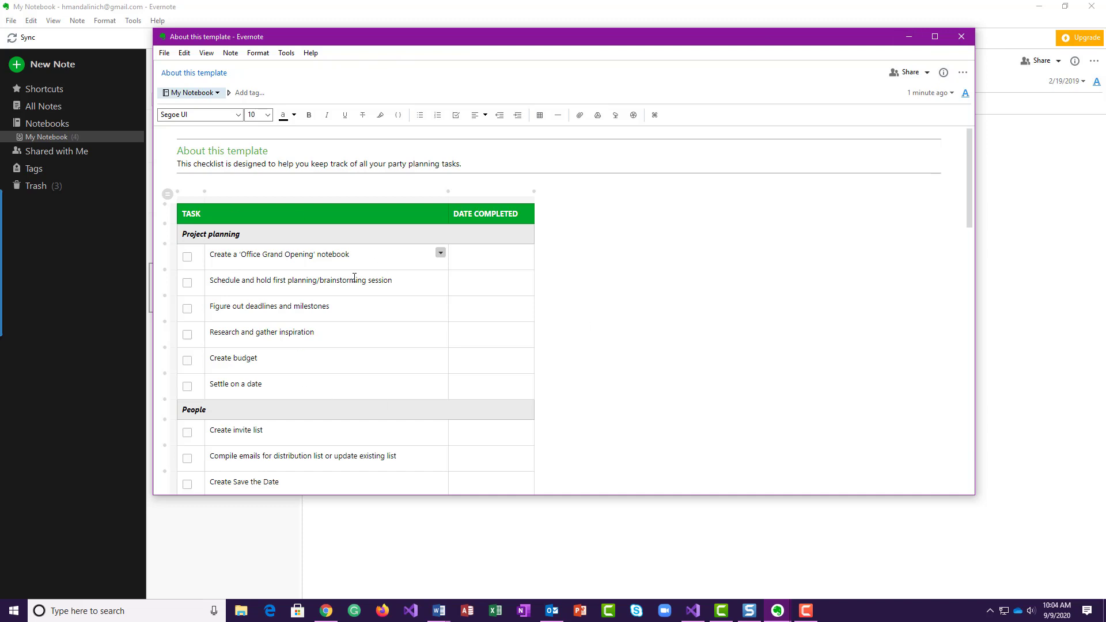
Close the note window and create a notebook named 'Grand Opening Party'.
click(961, 37)
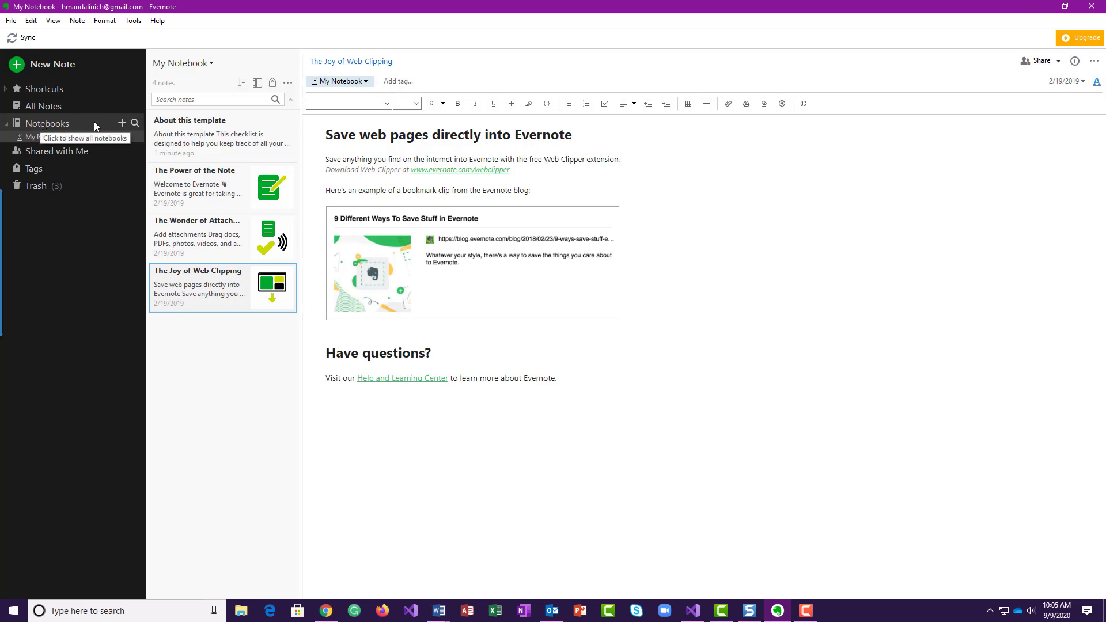
click(122, 123)
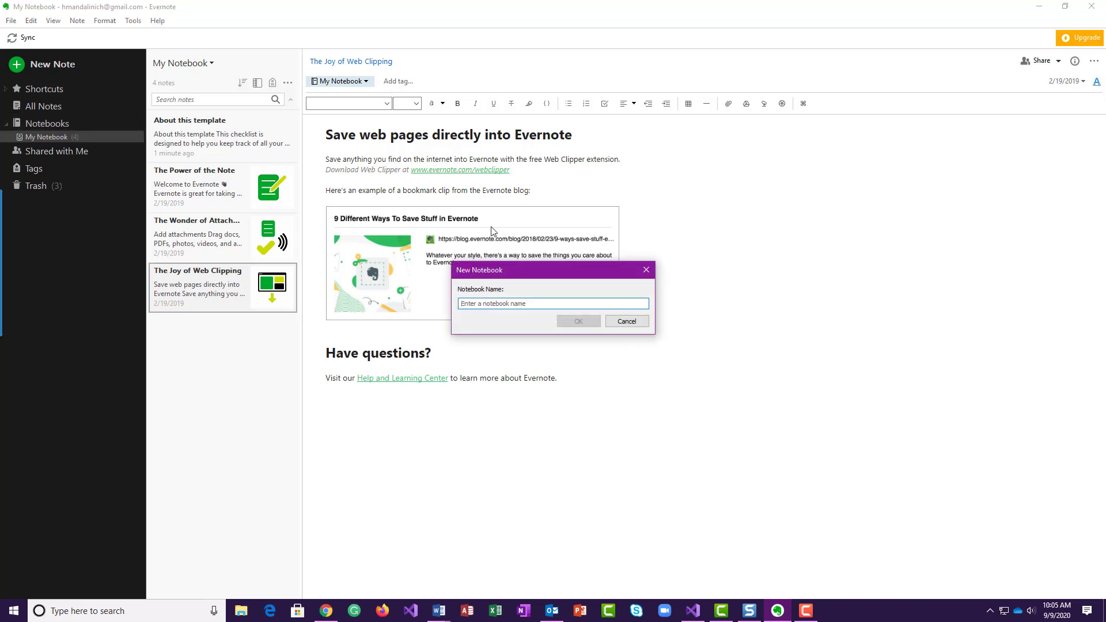
text(Grand Opening Party)
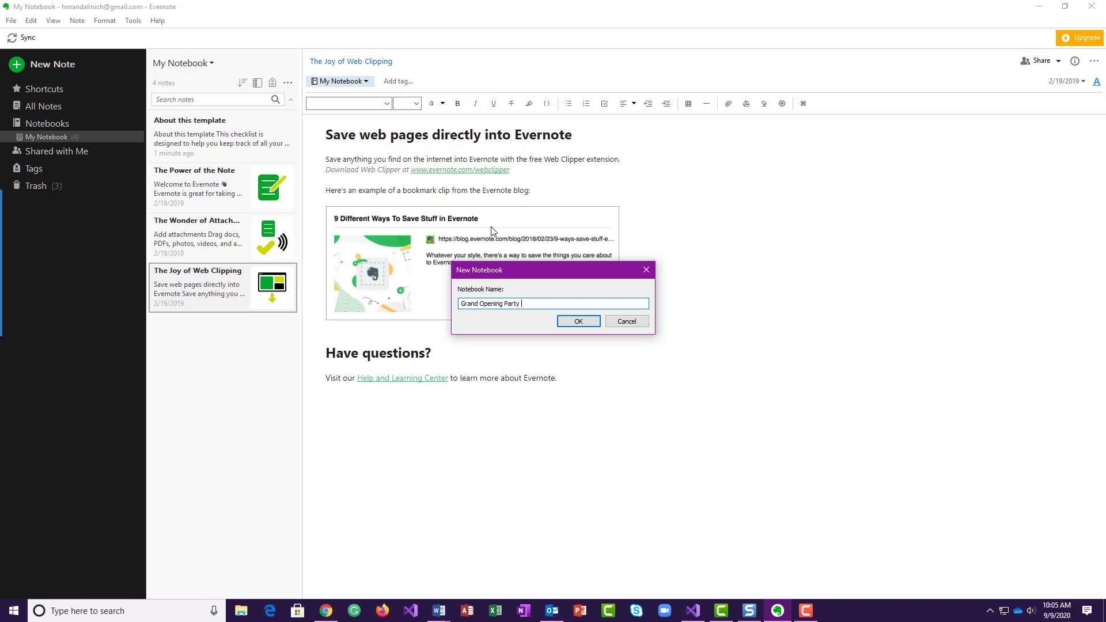
click(566, 320)
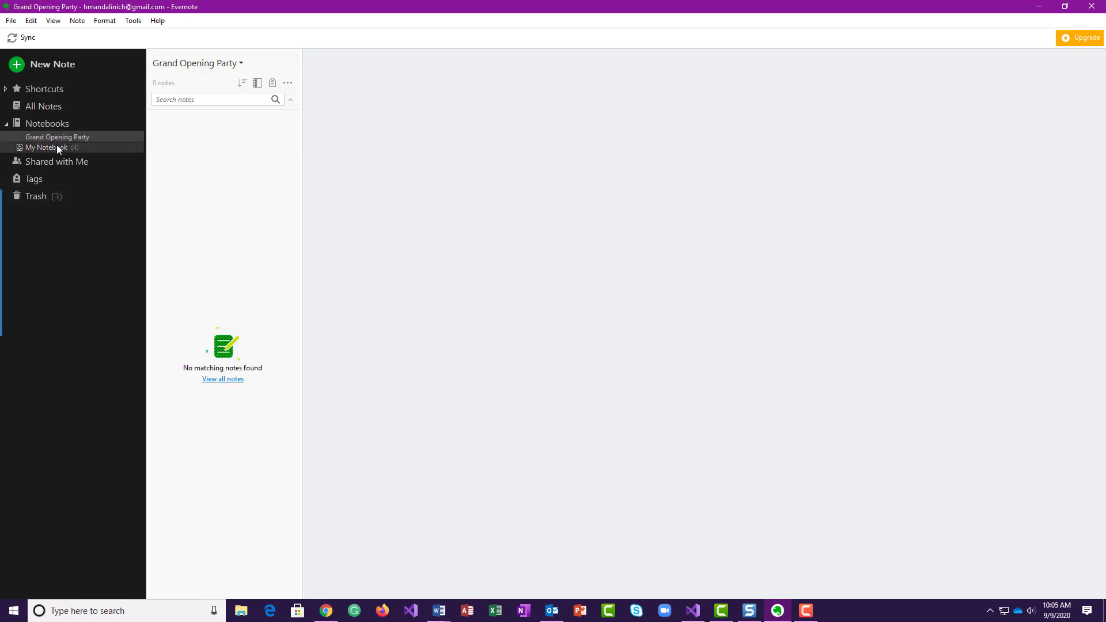
Move the 'About this template' checklist note from My Notebook into Grand Opening Party, then view that notebook.
click(56, 147)
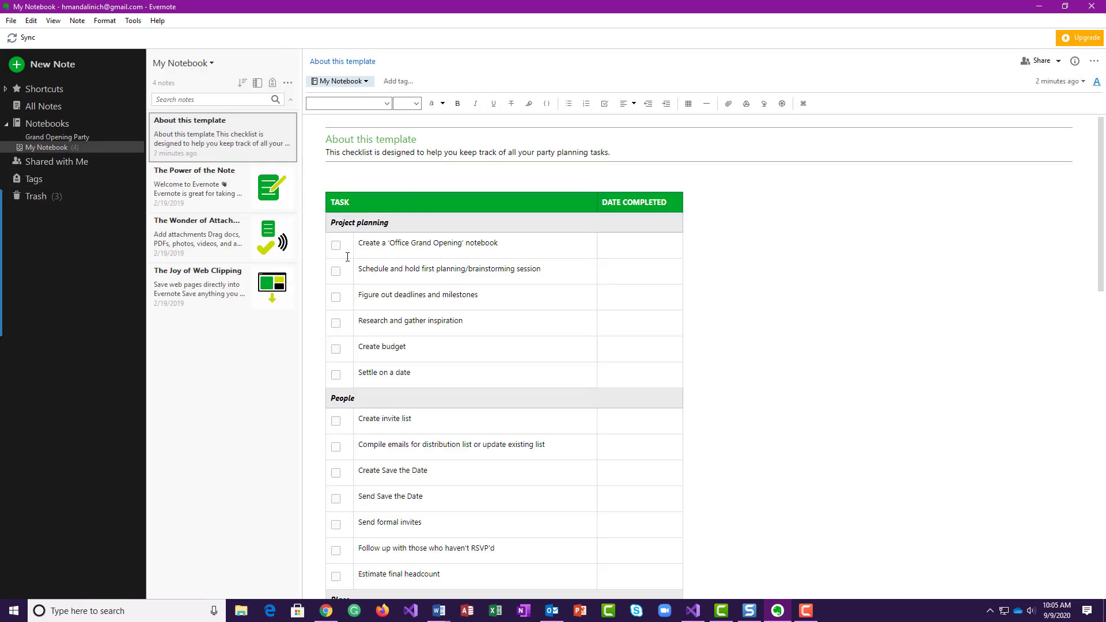
click(363, 82)
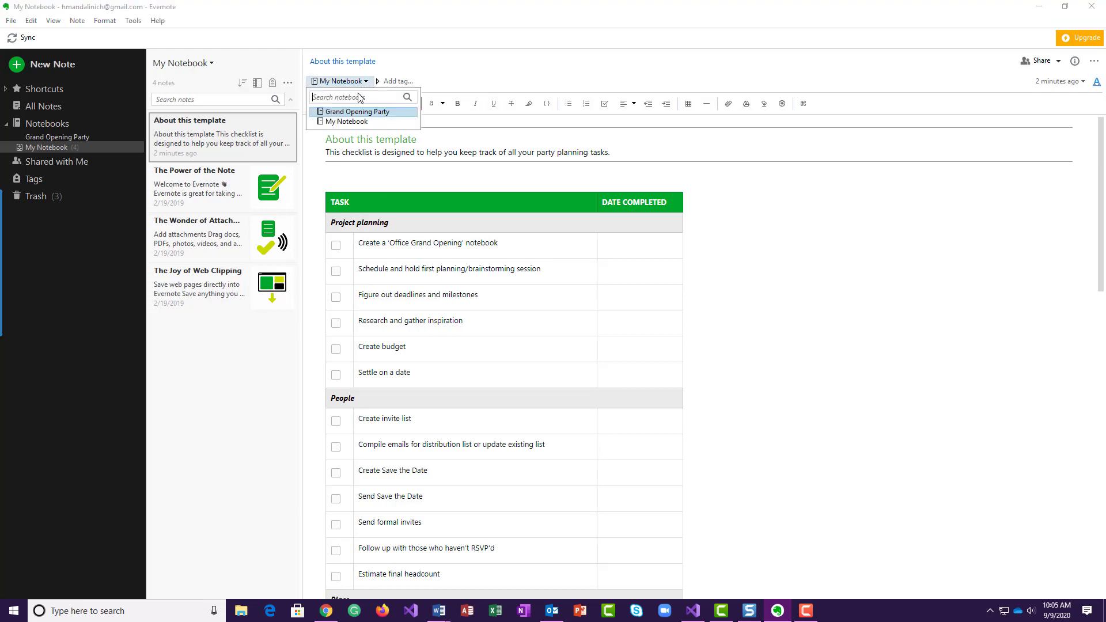
click(355, 119)
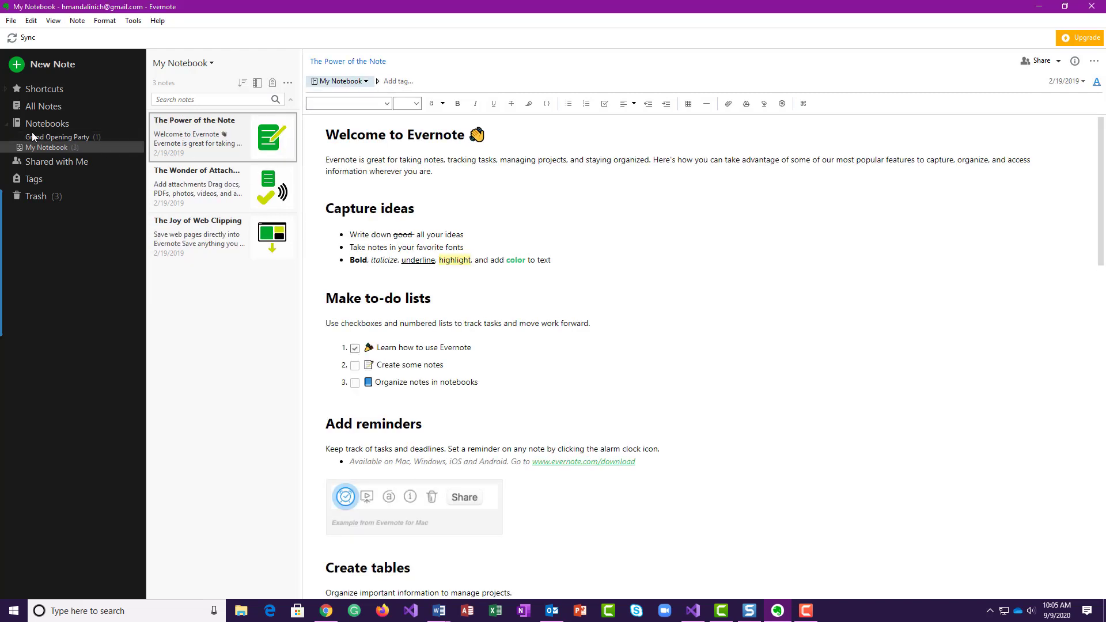
click(54, 136)
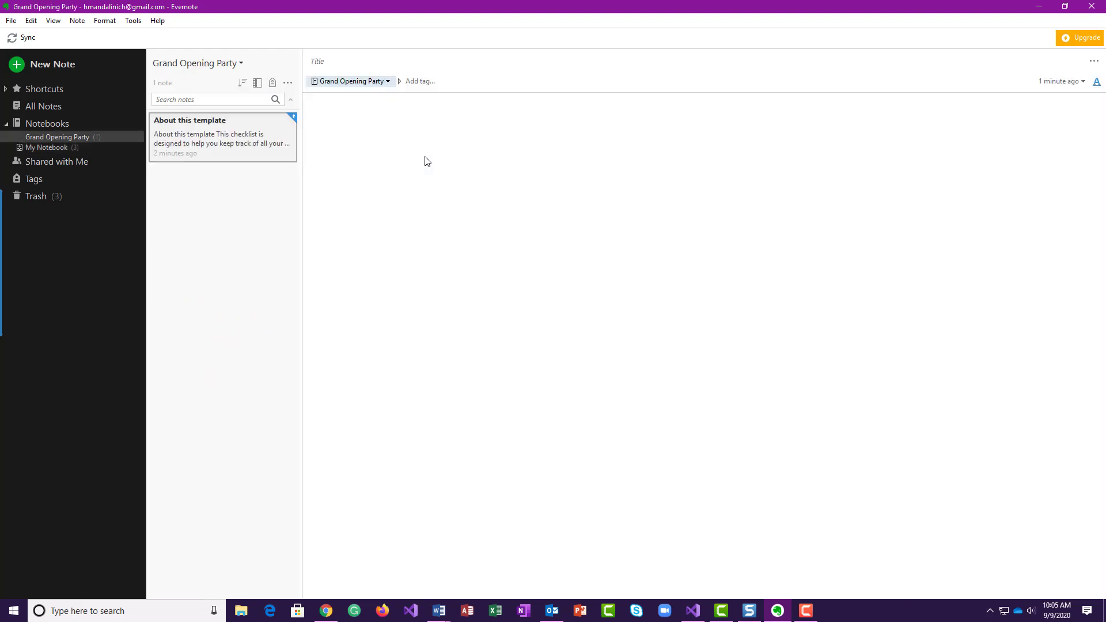